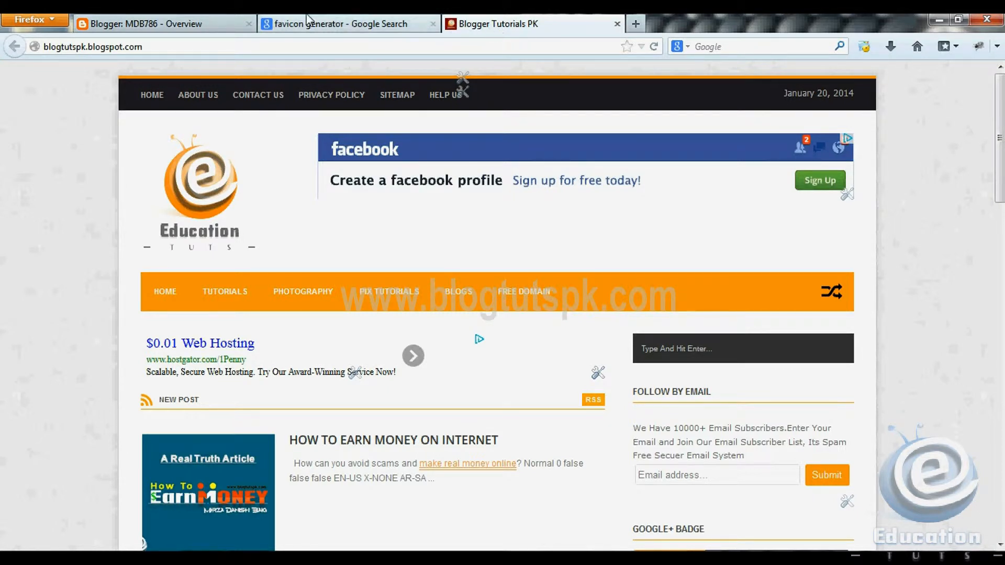
# - Search Google for "favicon generator" and open the favicon-generator.org site from the results
pyautogui.click(194, 21)
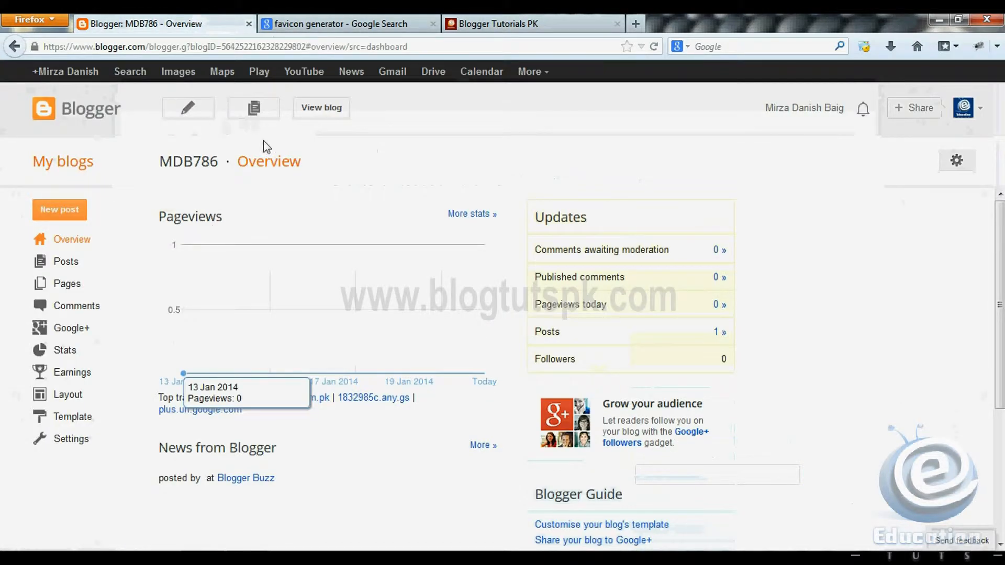
pyautogui.click(382, 22)
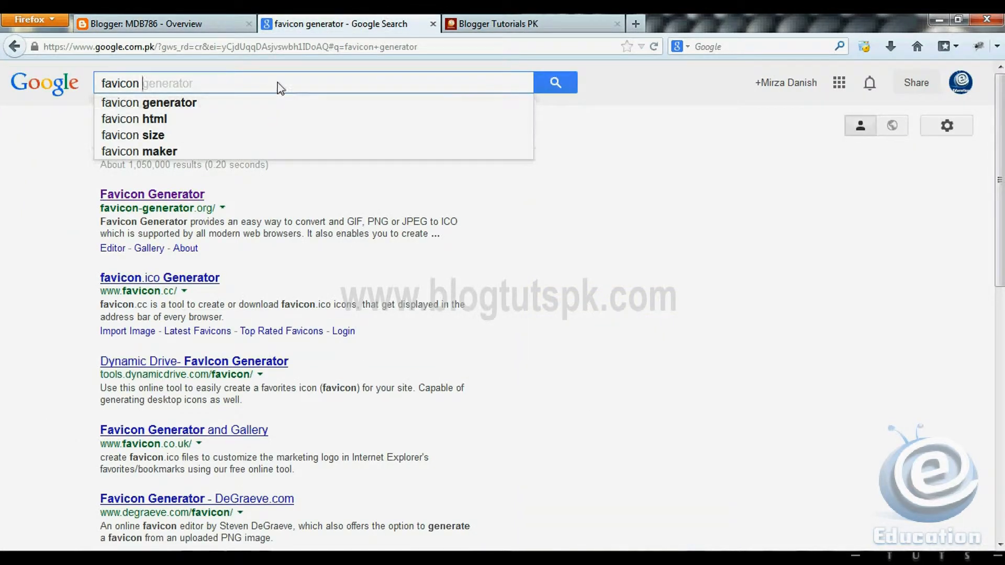
pyautogui.click(188, 104)
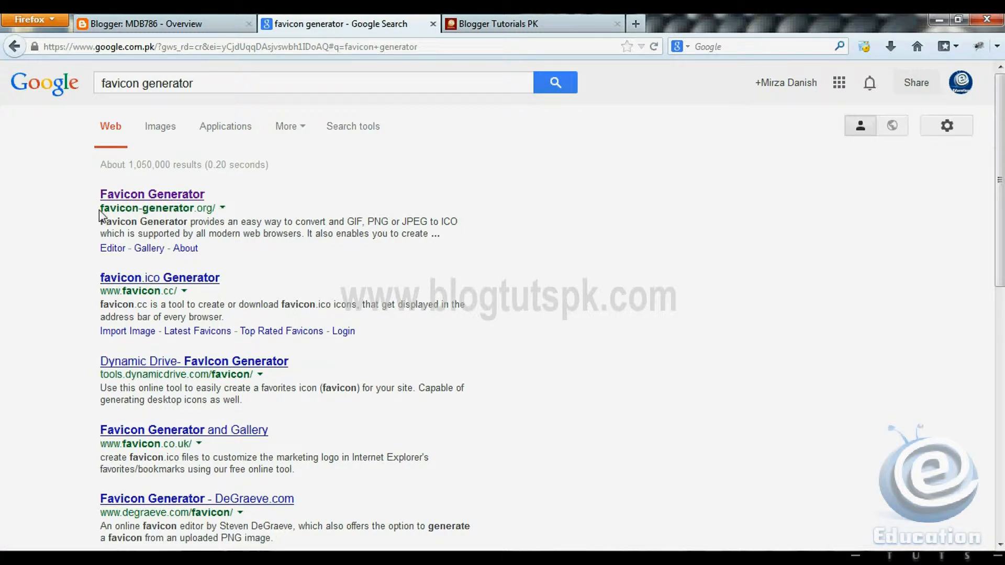
pyautogui.click(159, 195)
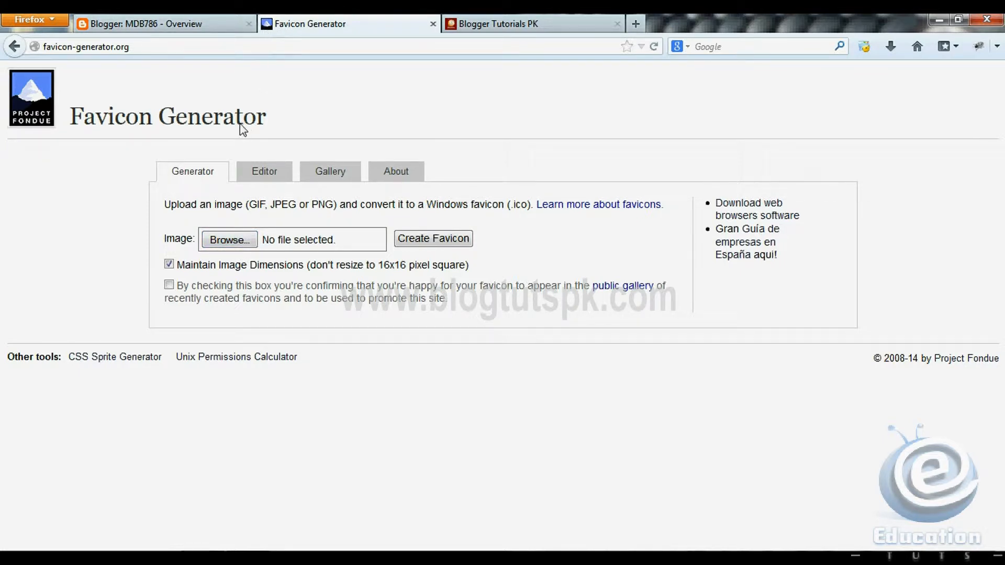
# - Select black.jpg from the computer as the source image and create a favicon from it
pyautogui.click(233, 247)
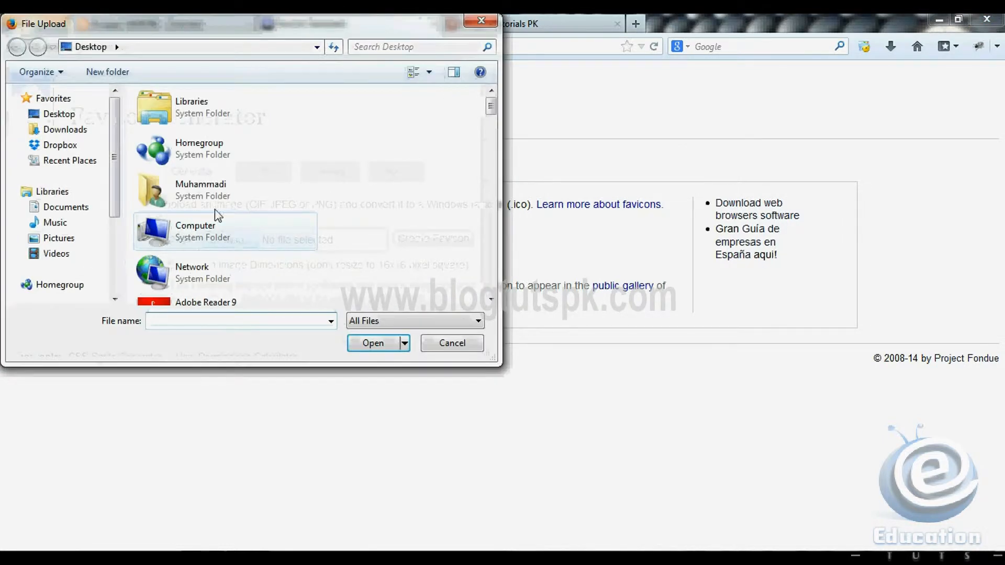
pyautogui.moveTo(491, 107); pyautogui.dragTo(487, 224)
pyautogui.doubleClick(218, 174)
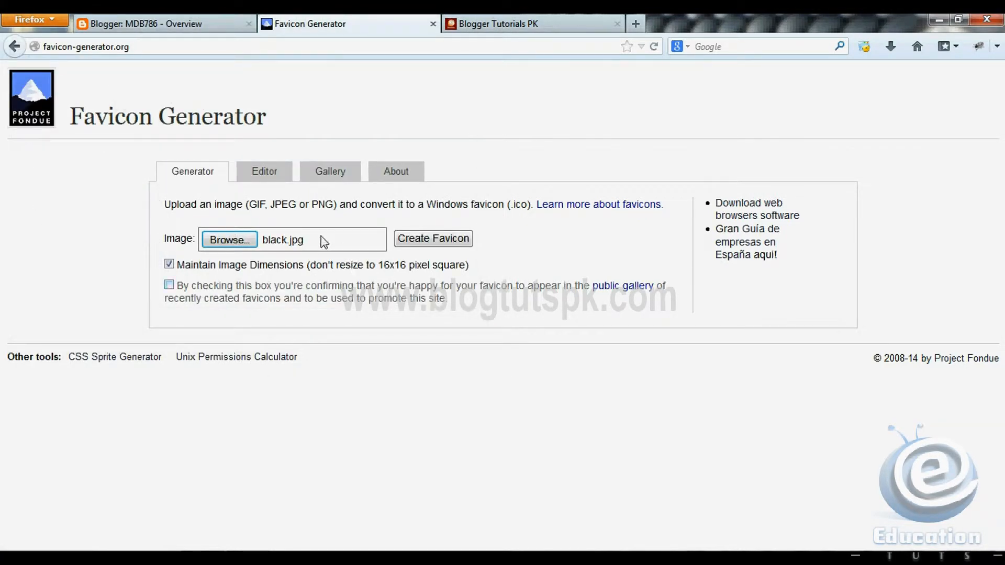
pyautogui.click(432, 241)
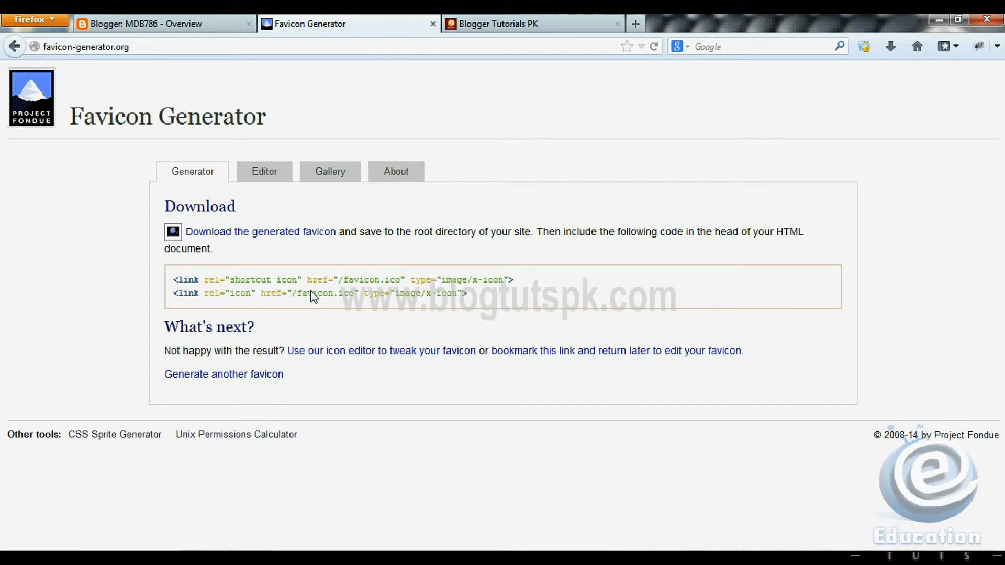
# - Download the generated favicon and save the favicon.ico file to the computer
pyautogui.moveTo(220, 280); pyautogui.dragTo(307, 283)
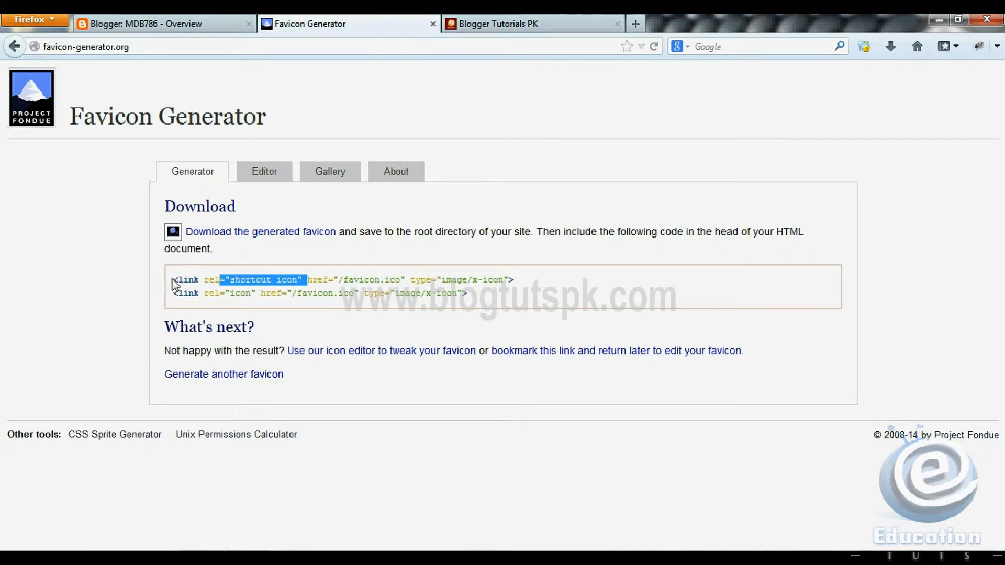
pyautogui.moveTo(175, 285); pyautogui.dragTo(347, 269)
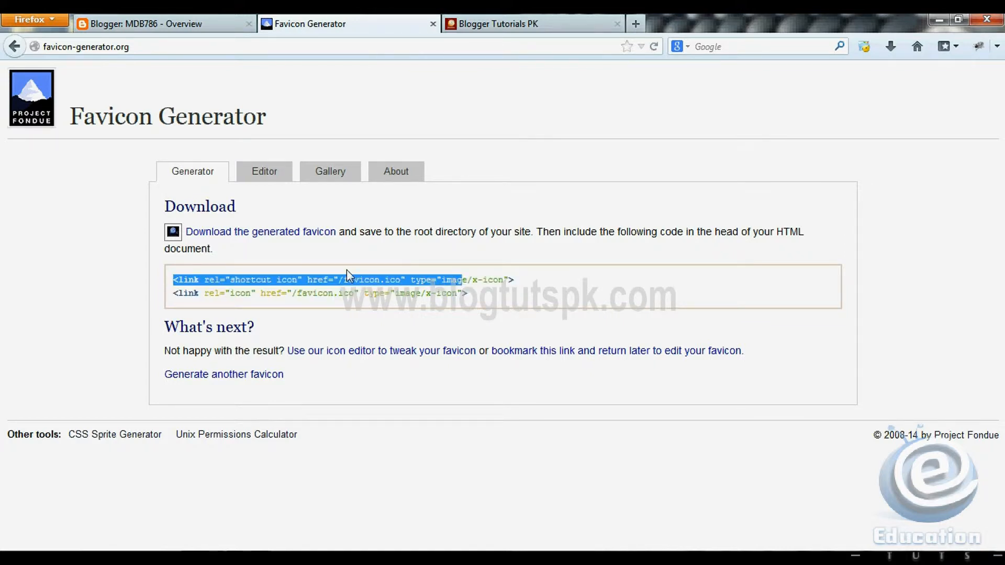
pyautogui.click(266, 240)
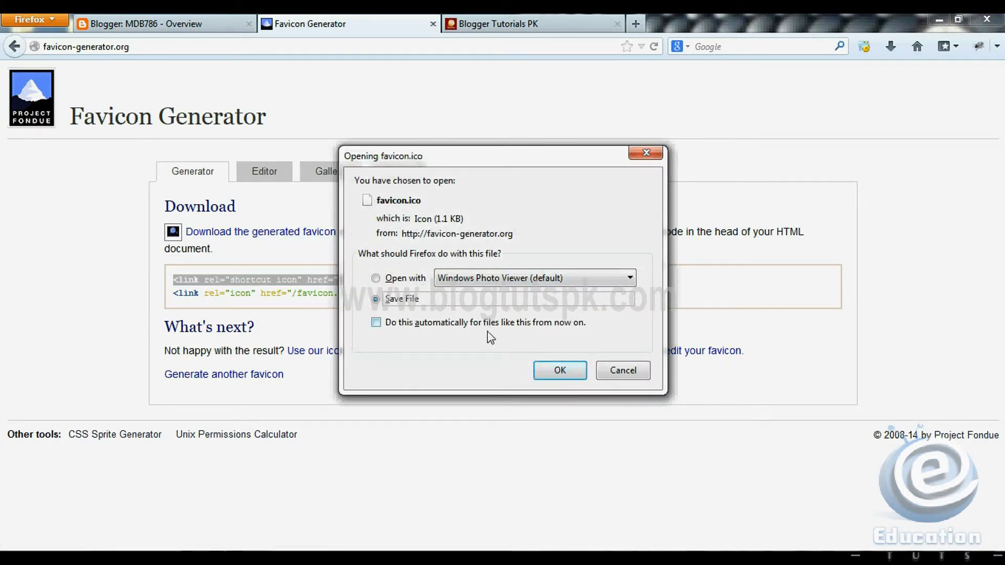
pyautogui.click(539, 369)
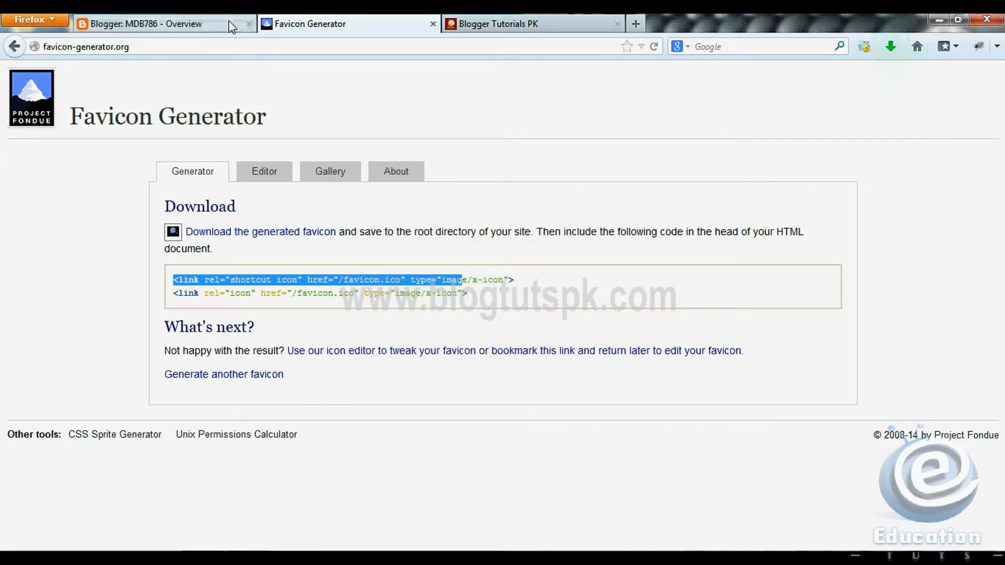
# - Return to the Blogger dashboard and open the favicon settings in the MDB786 blog's layout
pyautogui.click(162, 21)
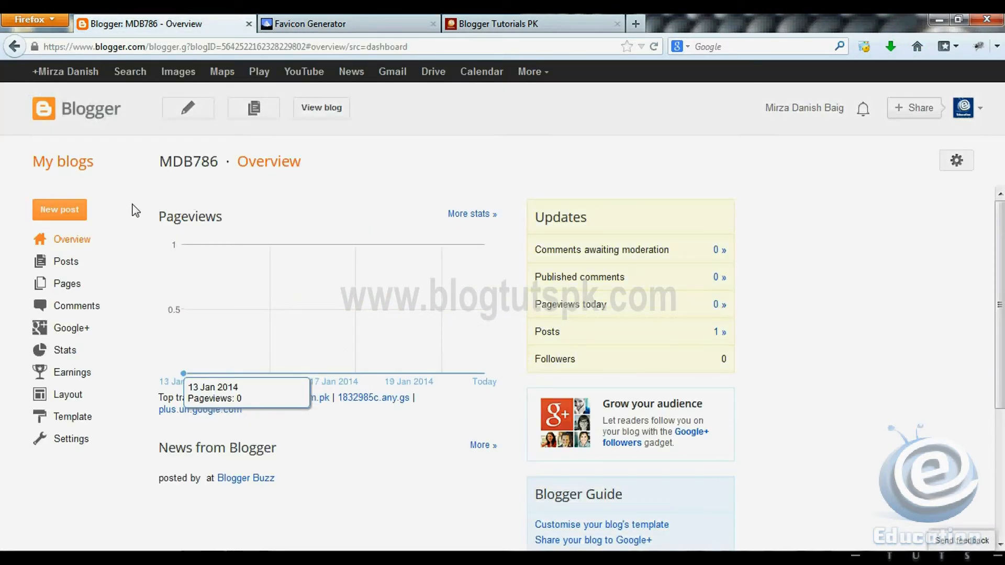
pyautogui.click(81, 401)
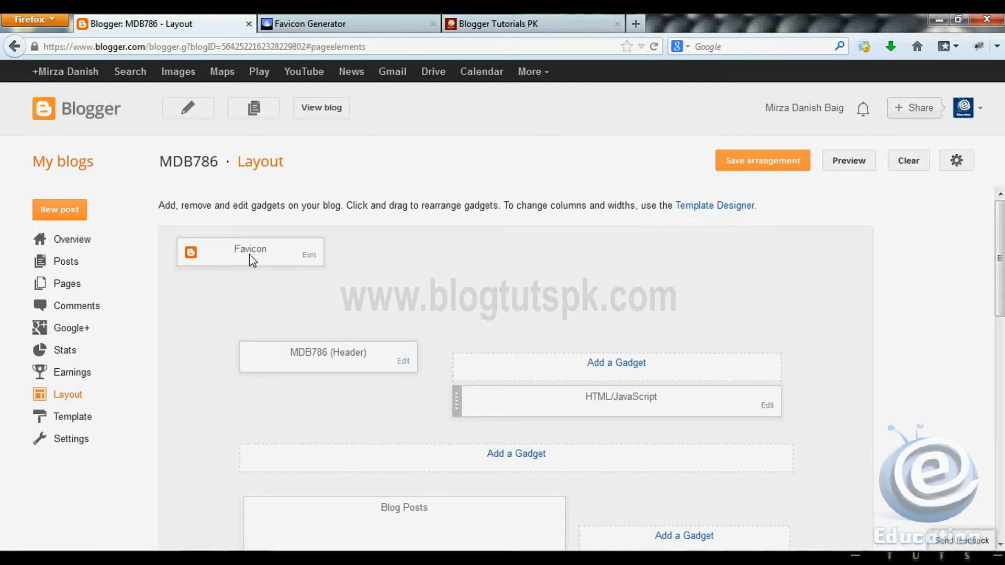
pyautogui.moveTo(234, 250); pyautogui.dragTo(274, 253)
pyautogui.click(313, 260)
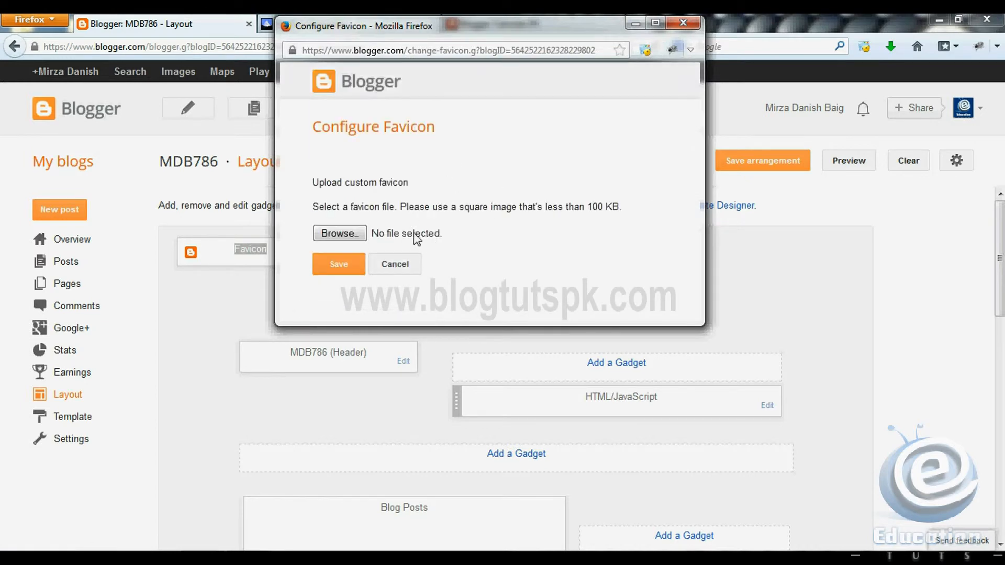
# - Upload favicon(1).ico from the Downloads folder as the blog's custom favicon and save it
pyautogui.click(319, 234)
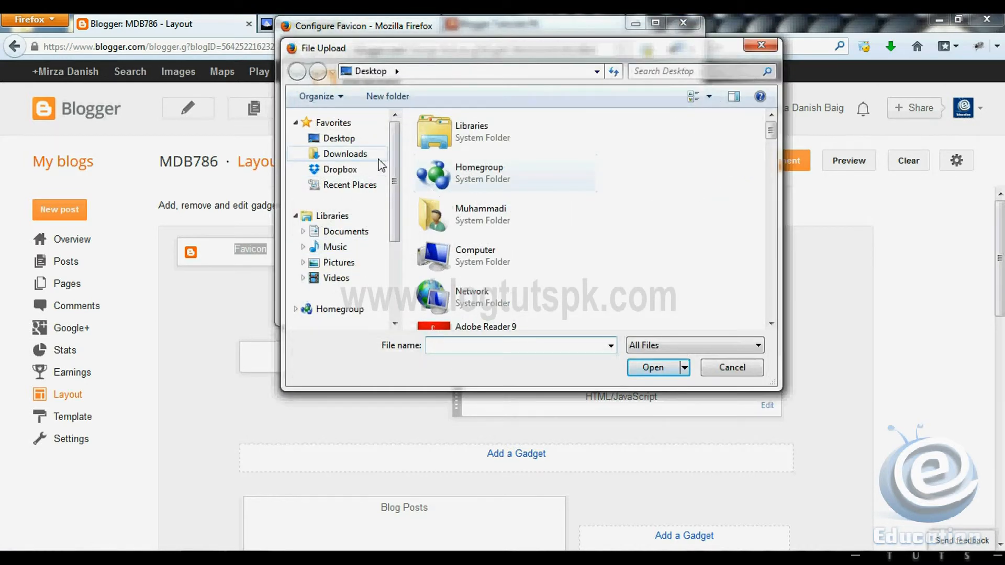
pyautogui.doubleClick(471, 215)
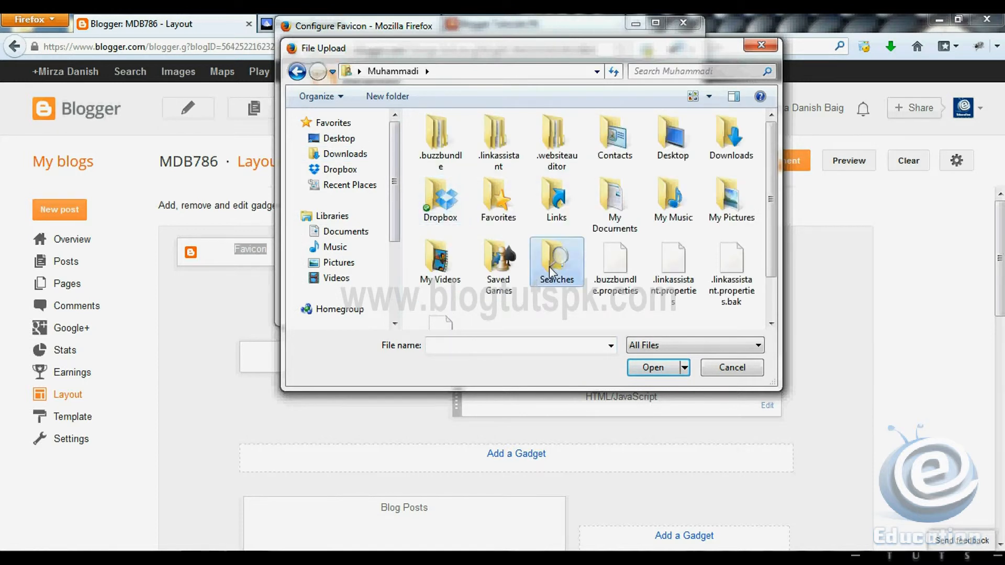
pyautogui.press('f')
pyautogui.press('End')
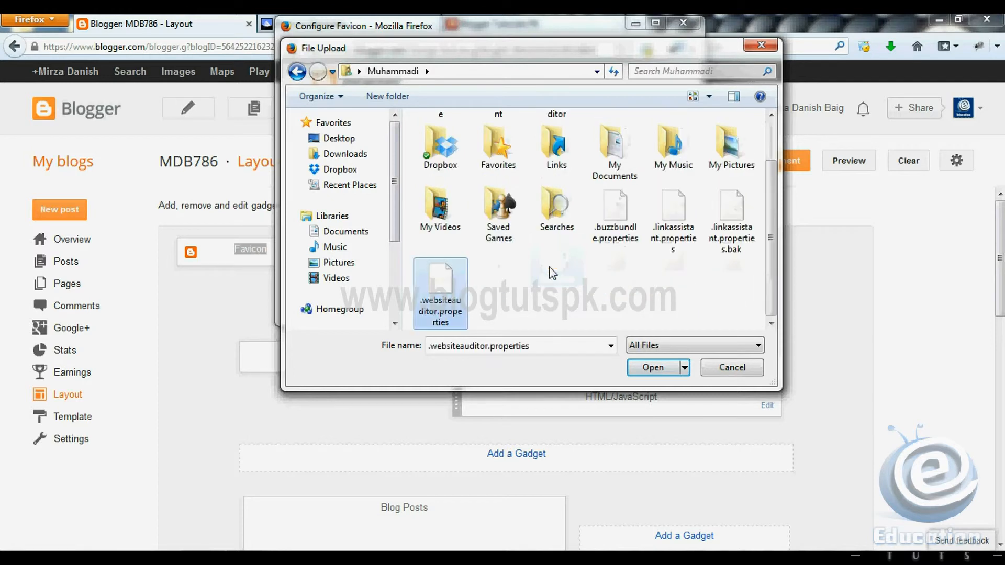
pyautogui.press('Up')
pyautogui.press('Up')
pyautogui.press('Up')
pyautogui.press('Right')
pyautogui.press('Right')
pyautogui.press('Right')
pyautogui.press('Right')
pyautogui.press('Right')
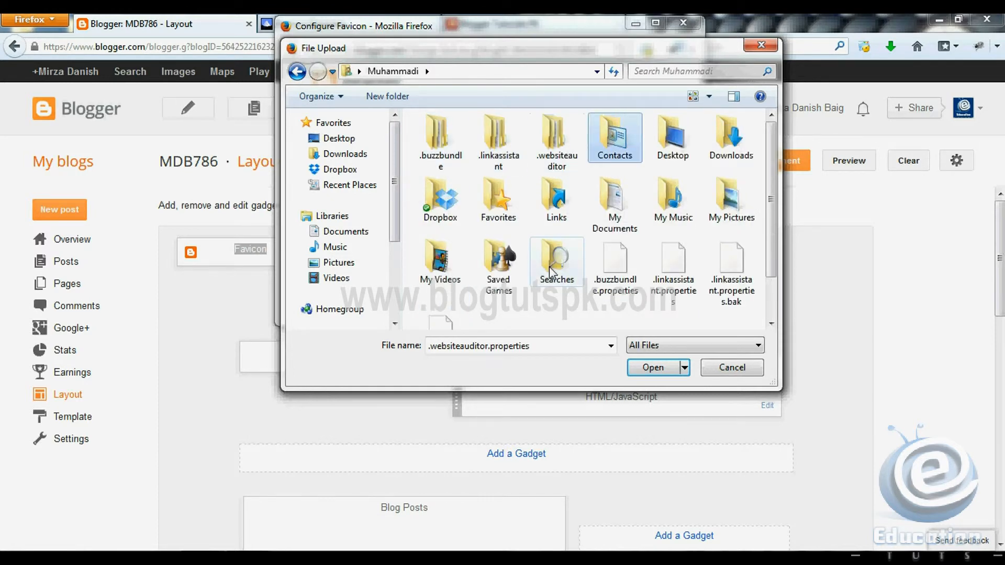
pyautogui.press('Return')
pyautogui.press('f')
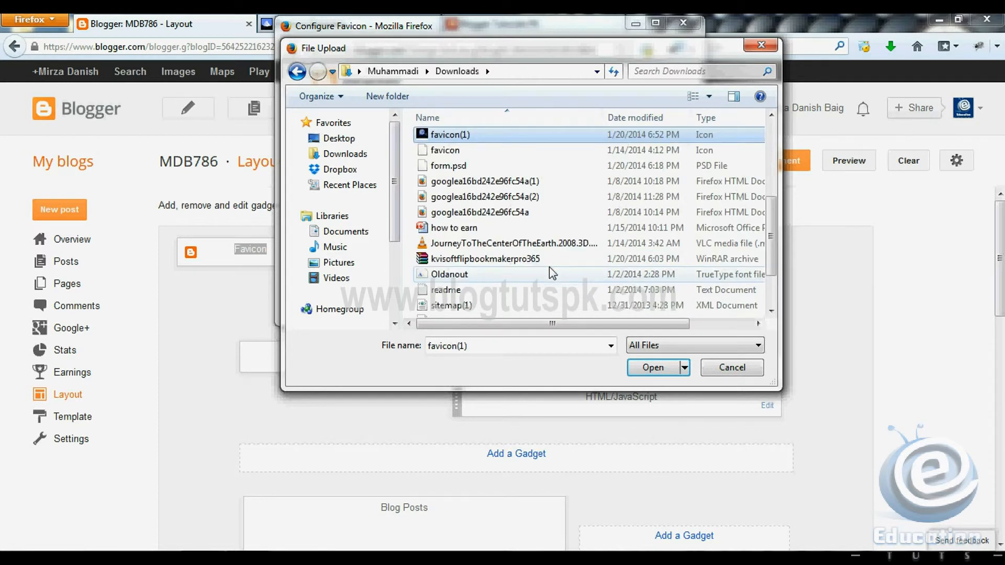
pyautogui.press('Down')
pyautogui.press('Up')
pyautogui.press('Return')
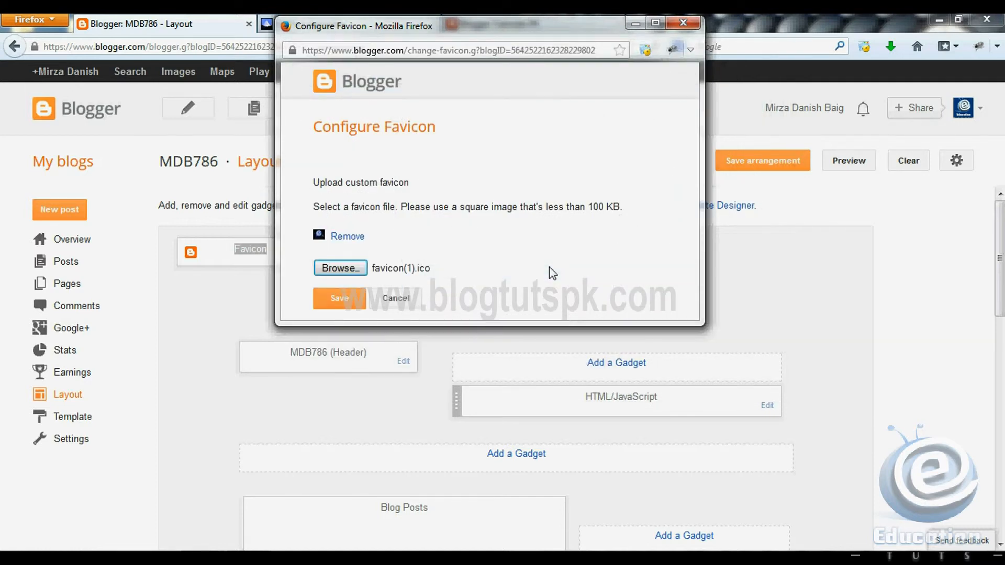
pyautogui.click(339, 303)
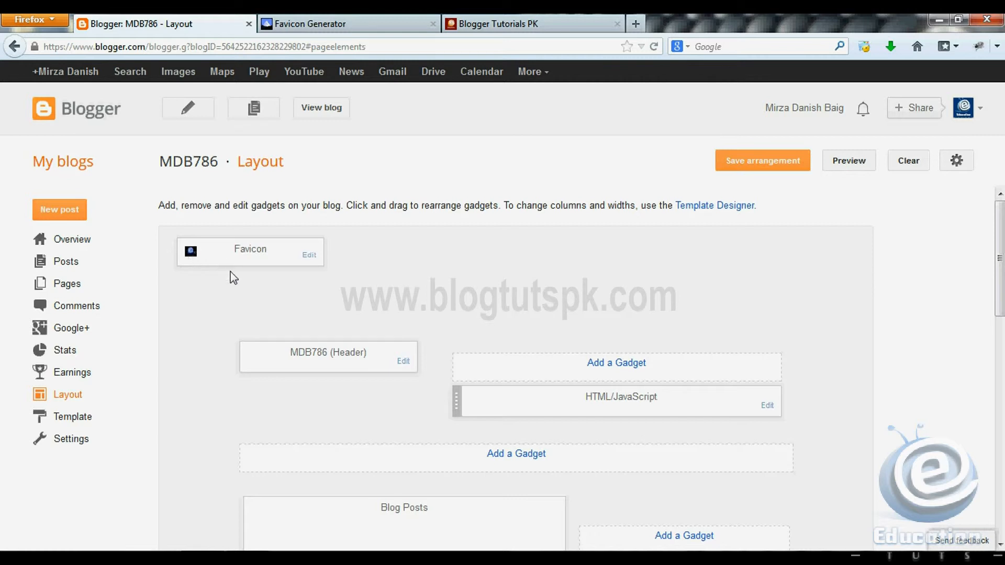
# - Save the layout arrangement and view the live blog to check its favicon
pyautogui.click(742, 159)
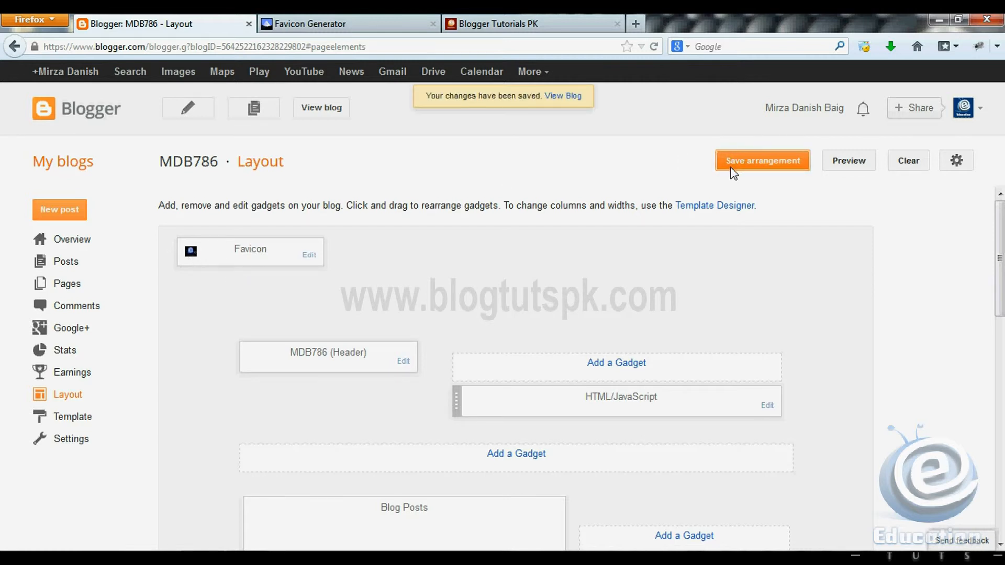
pyautogui.click(579, 103)
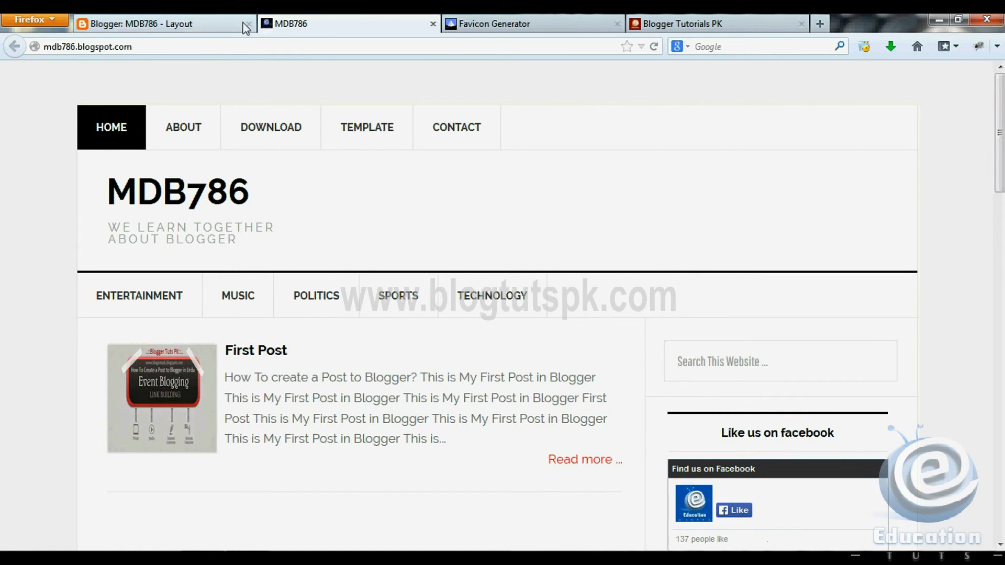
pyautogui.click(197, 21)
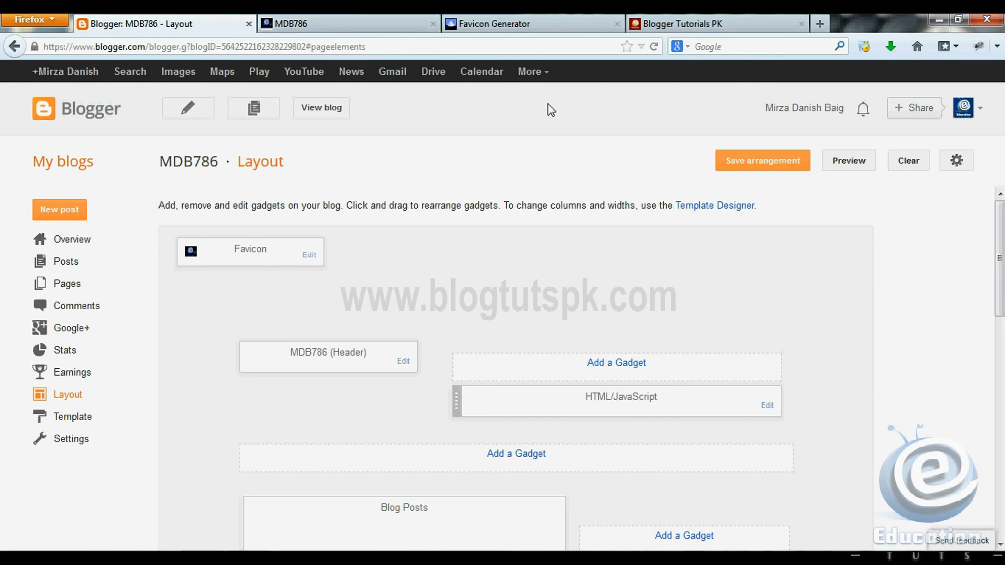
pyautogui.moveTo(1001, 288)
pyautogui.mouseDown()
pyautogui.moveTo(1002, 487)
pyautogui.moveTo(1002, 285)
pyautogui.mouseUp()
pyautogui.click(843, 561)
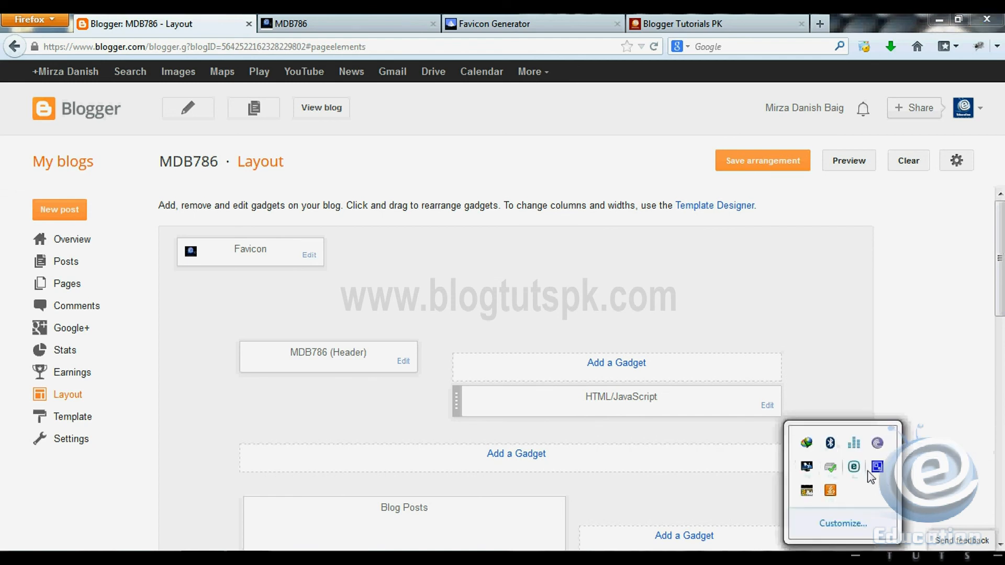